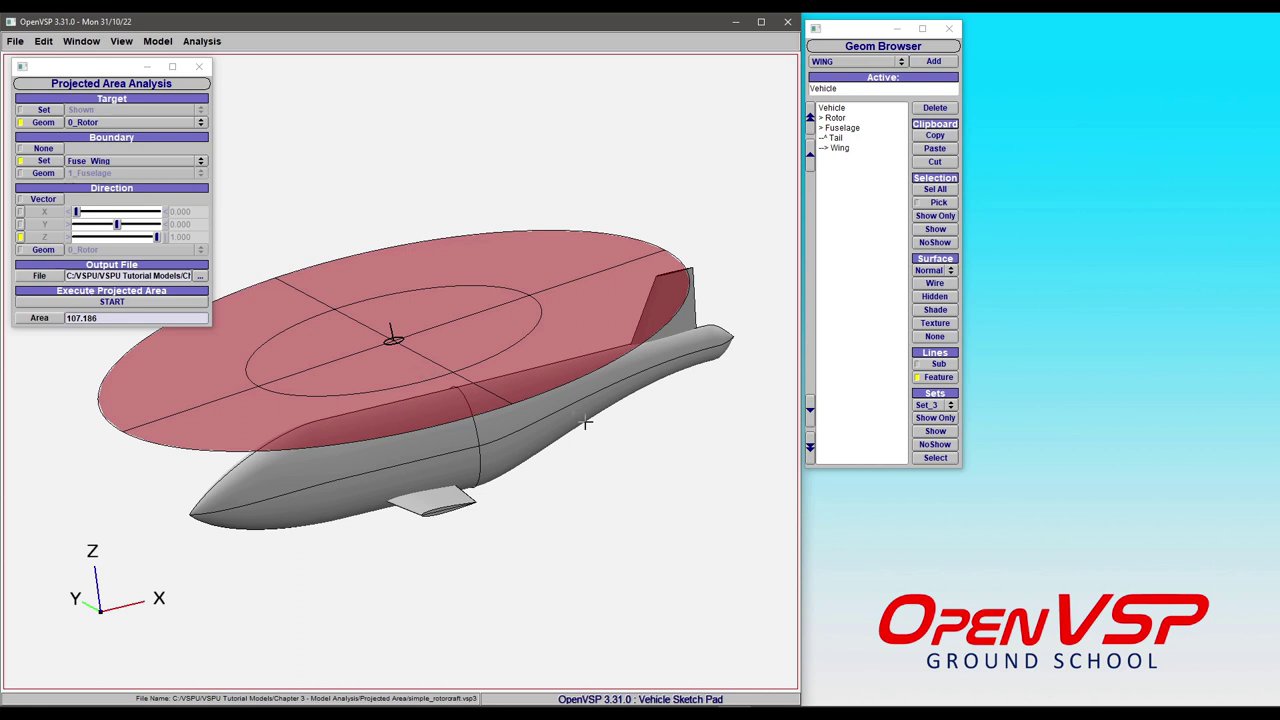
Set the projected area direction to follow the 0_Rotor geometry.
key("F7")
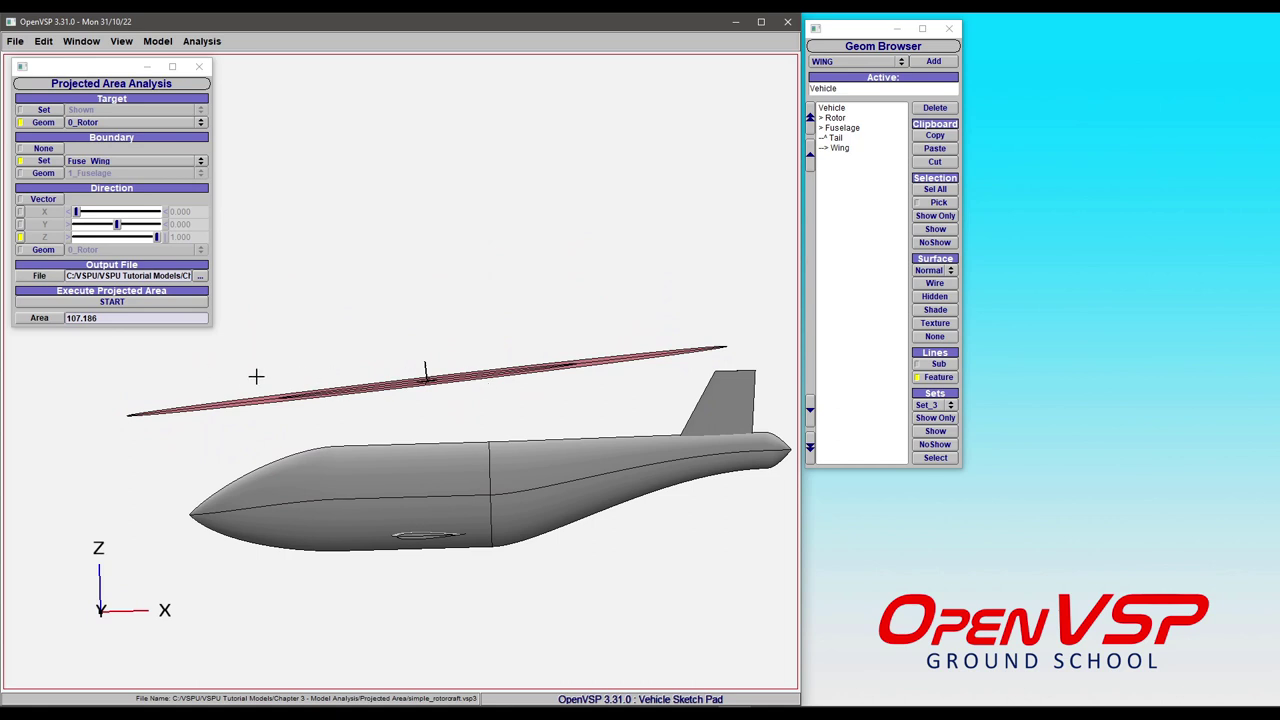
left_click_drag(323, 409, 357, 598)
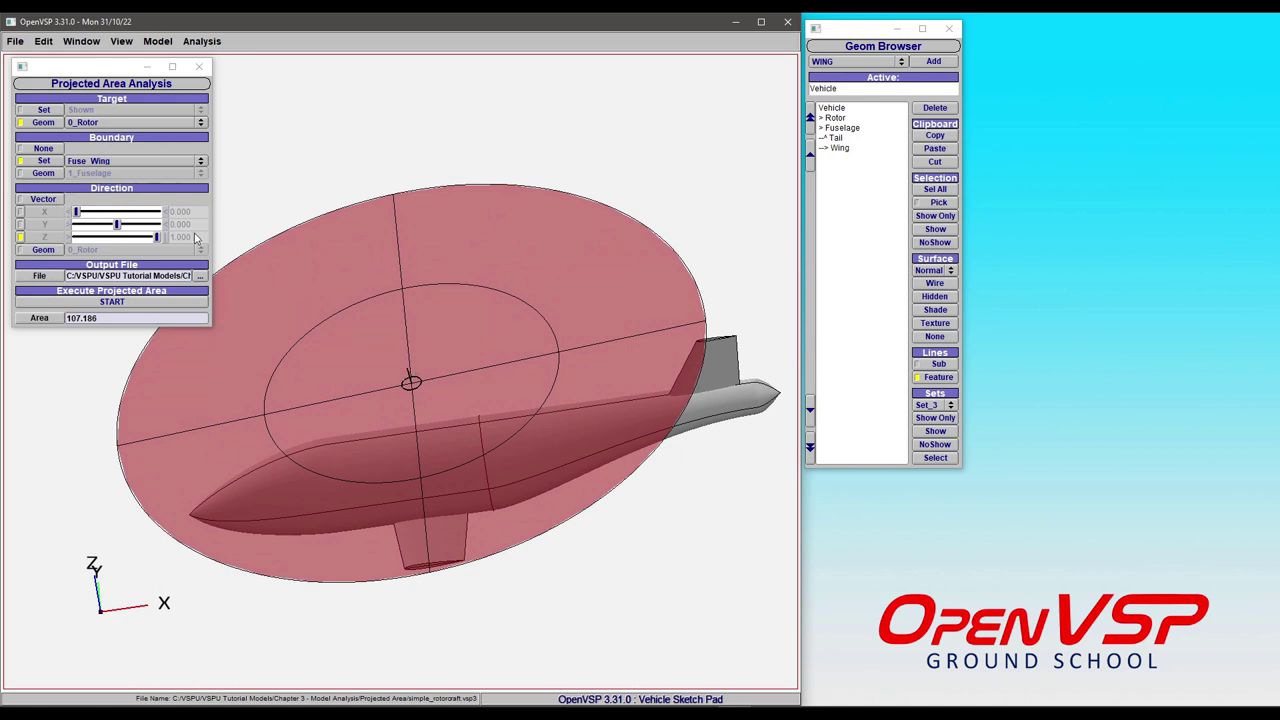
left_click(43, 250)
left_click(118, 250)
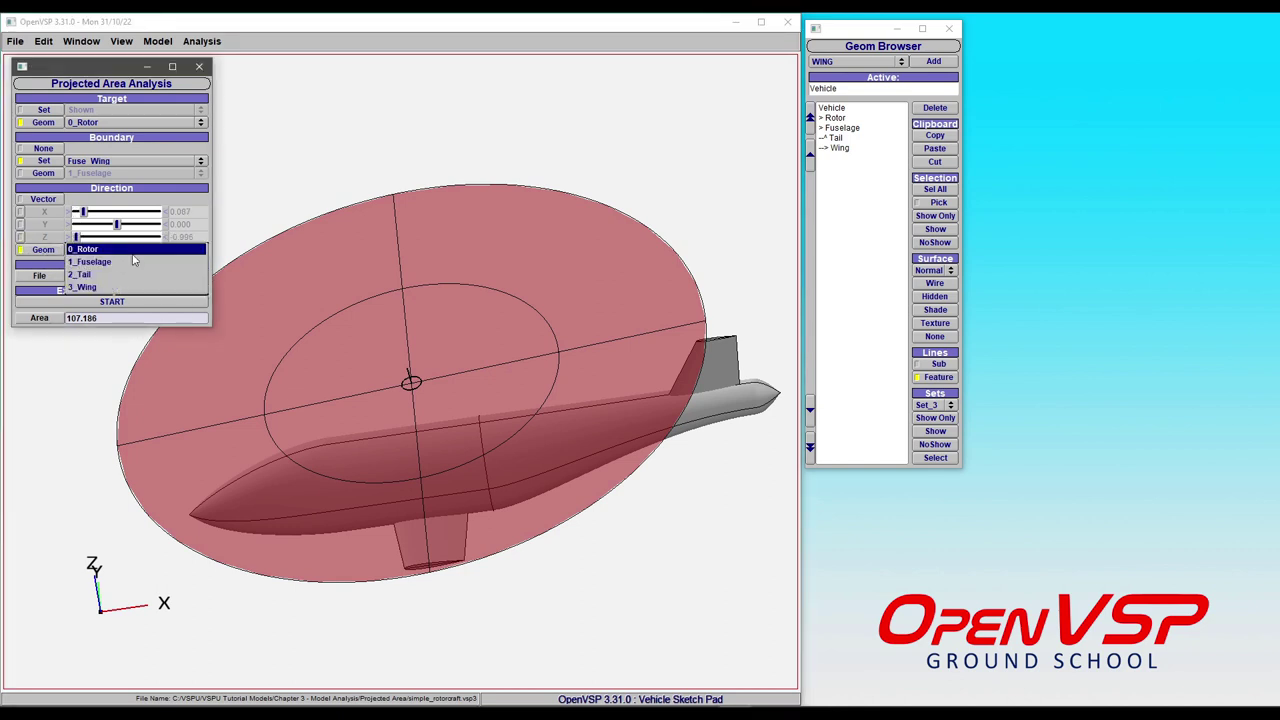
left_click(120, 255)
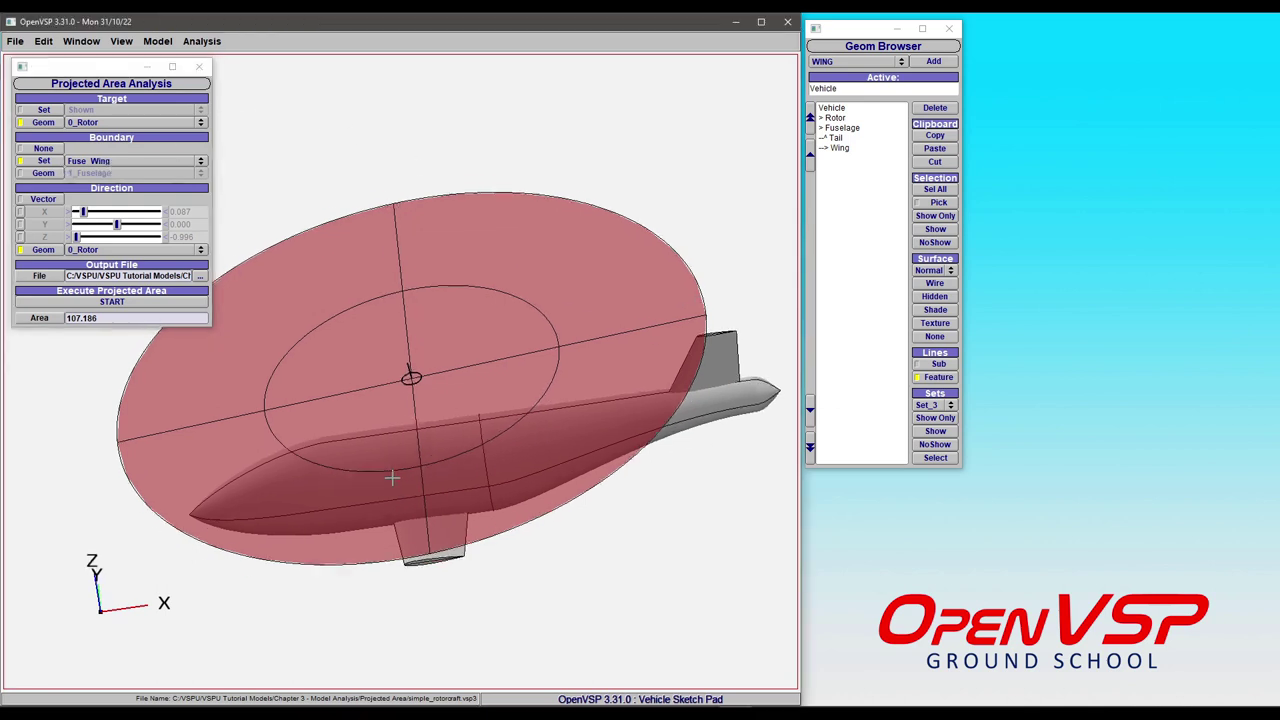
Open the Rotor's design parameters and run the projected area analysis along the rotor direction.
left_click_drag(397, 477, 410, 360)
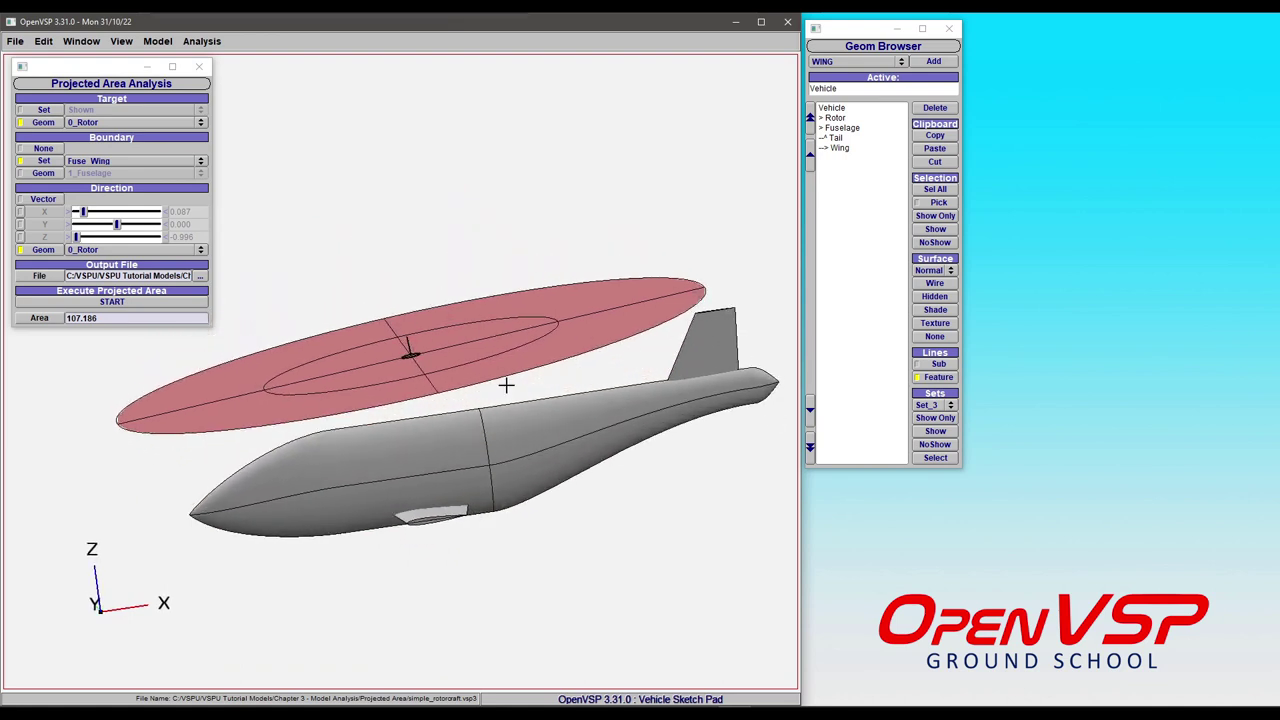
left_click_drag(503, 380, 457, 436)
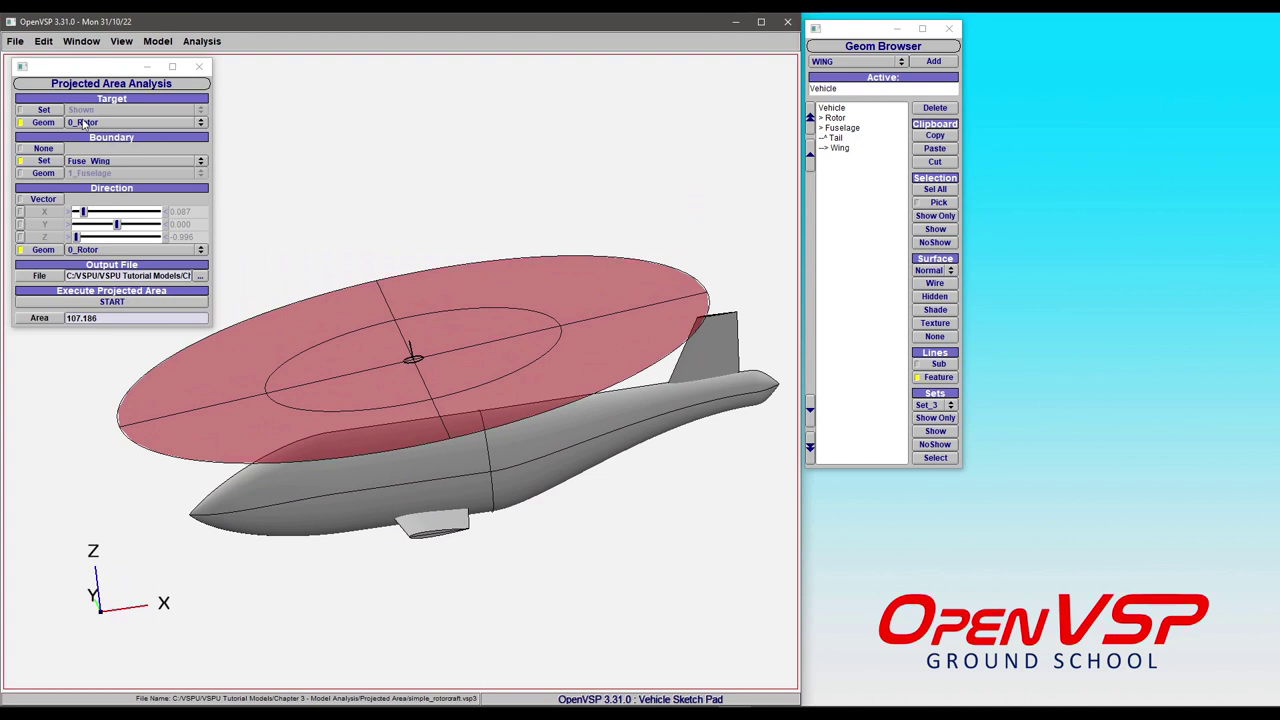
left_click(835, 118)
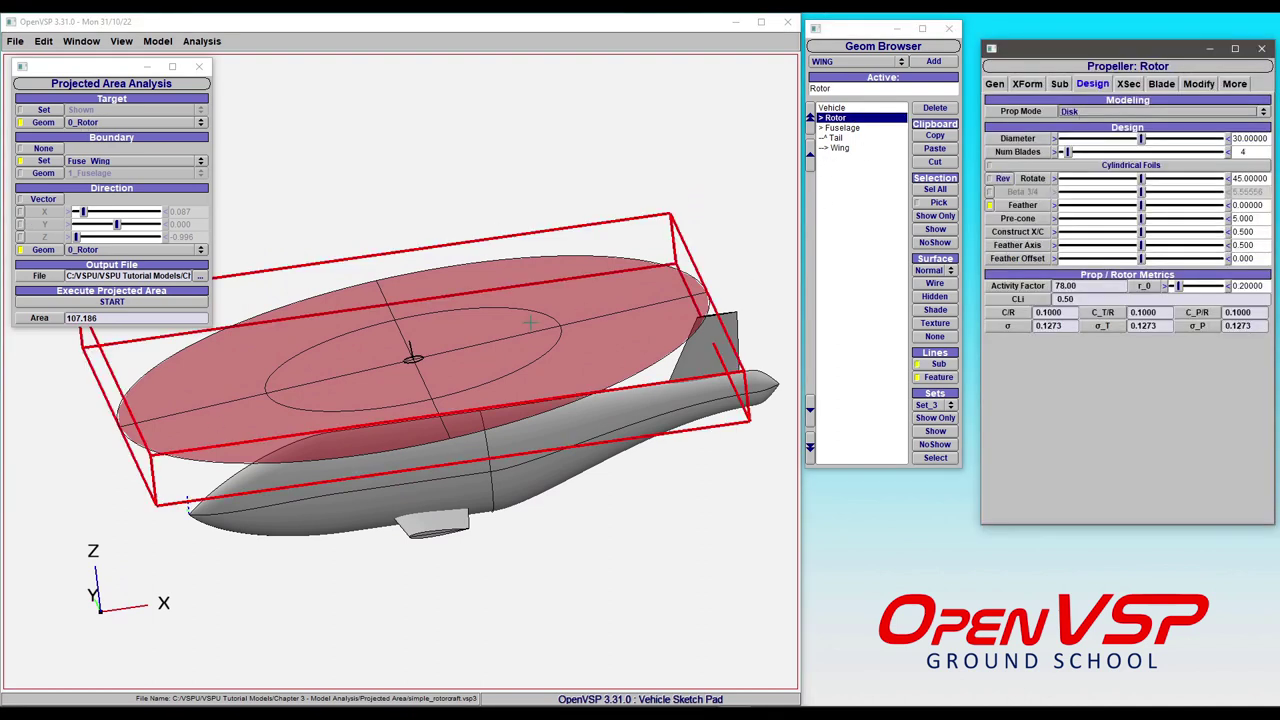
left_click_drag(416, 386, 230, 306)
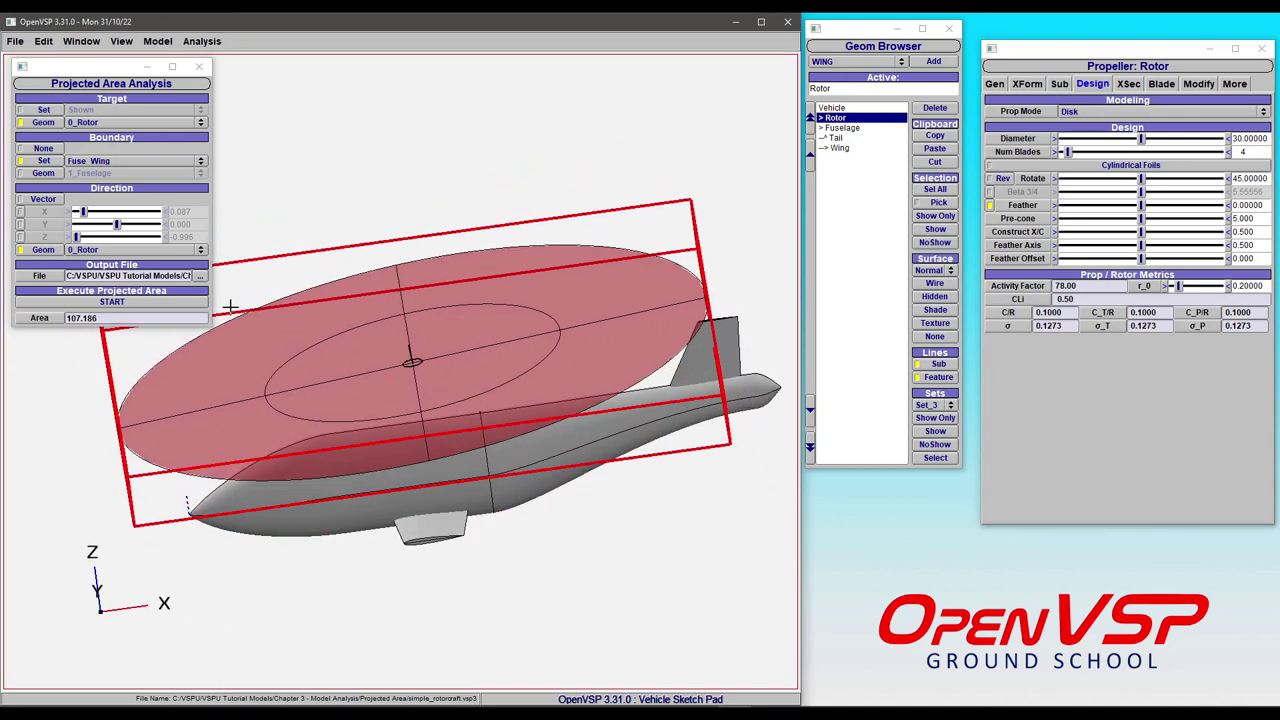
left_click(107, 301)
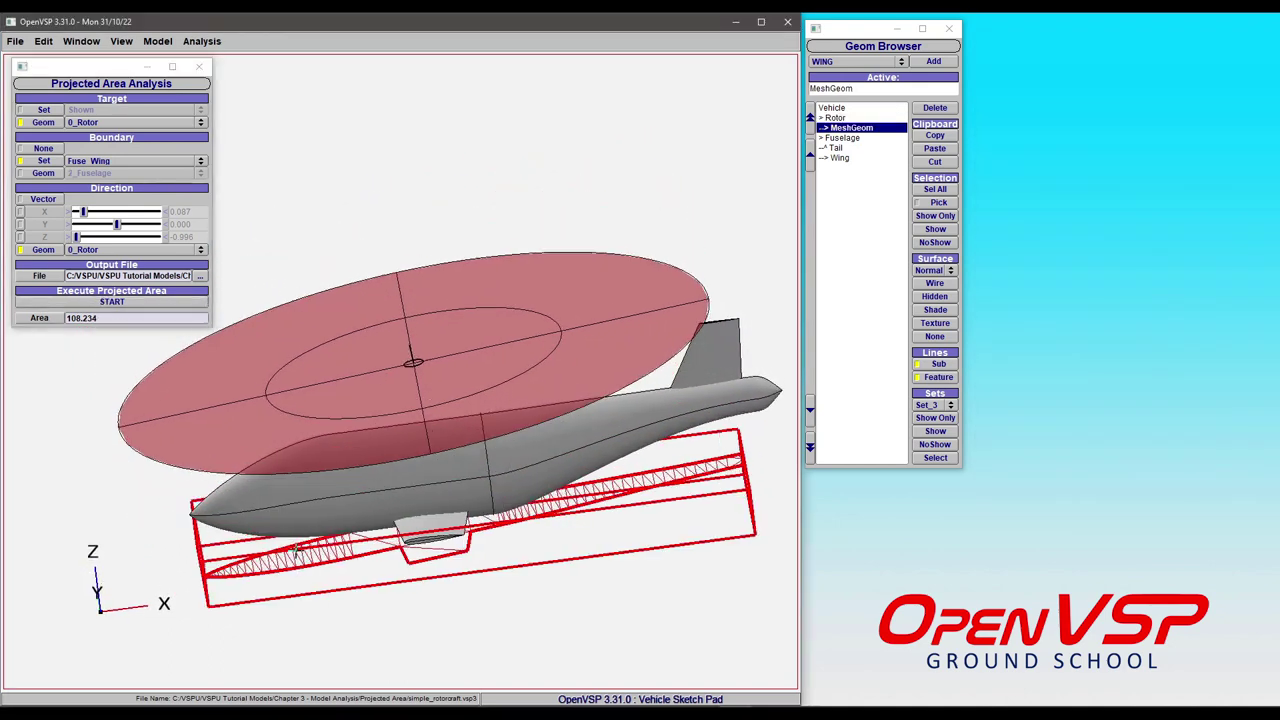
Examine the projected mesh against the rotor disk and fuselage, and delete the MeshGeom from the vehicle.
key("F7")
left_click_drag(274, 462, 477, 357)
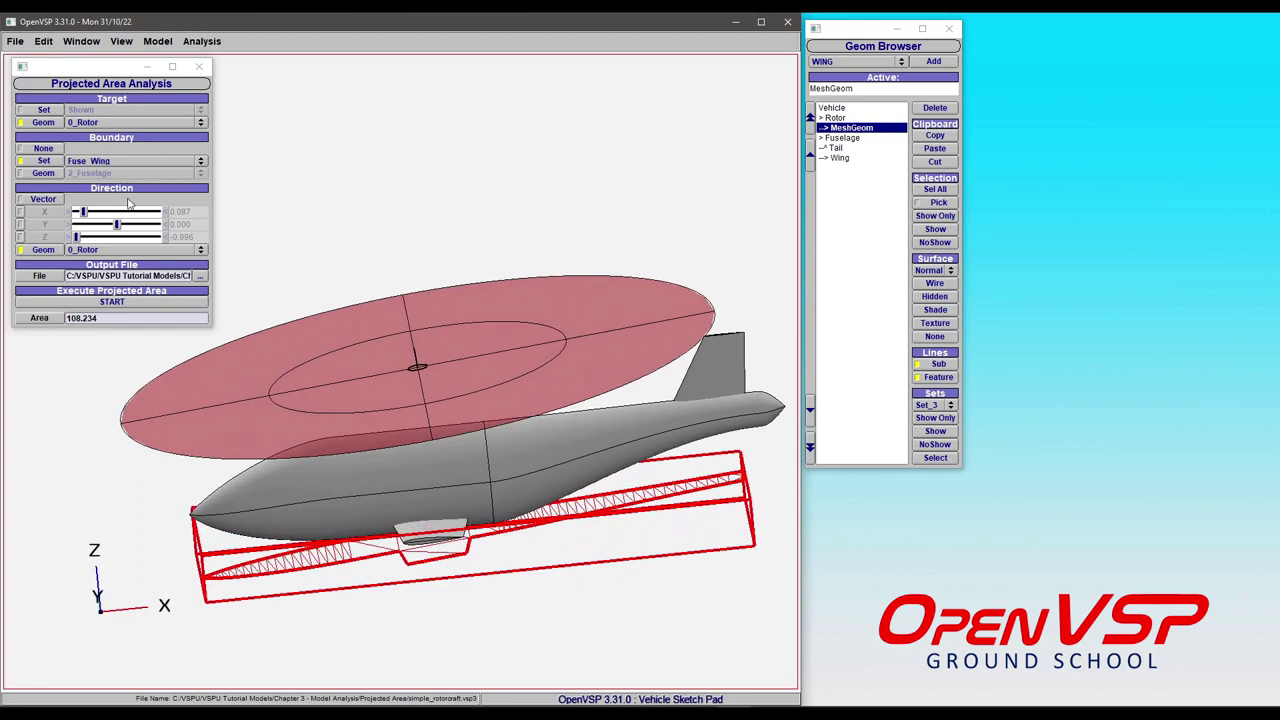
left_click_drag(409, 538, 173, 415)
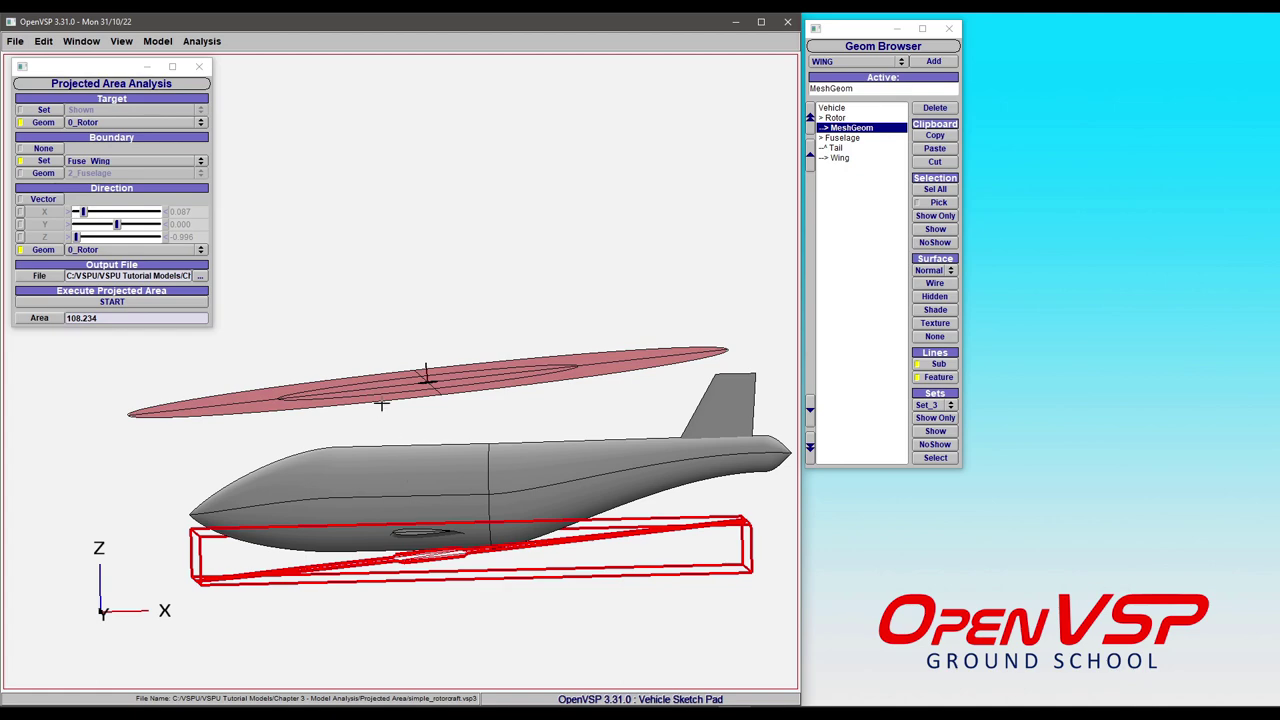
left_click_drag(406, 406, 431, 517)
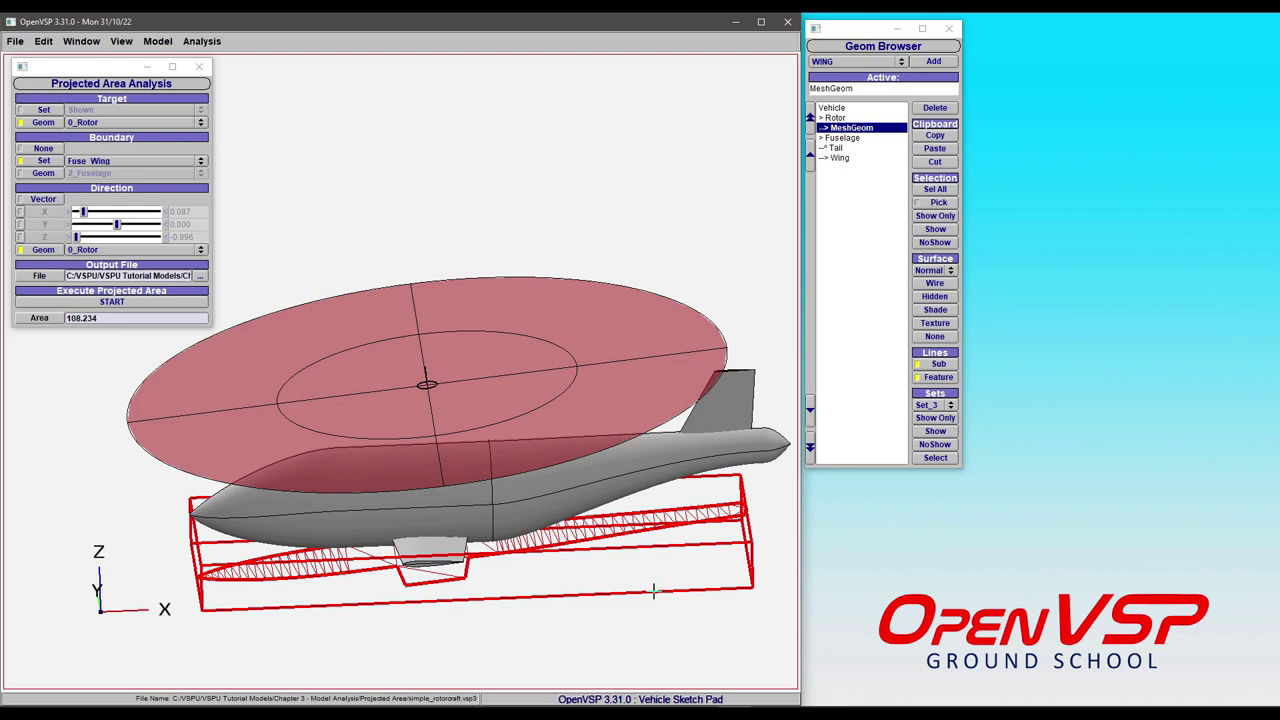
left_click_drag(654, 589, 654, 530)
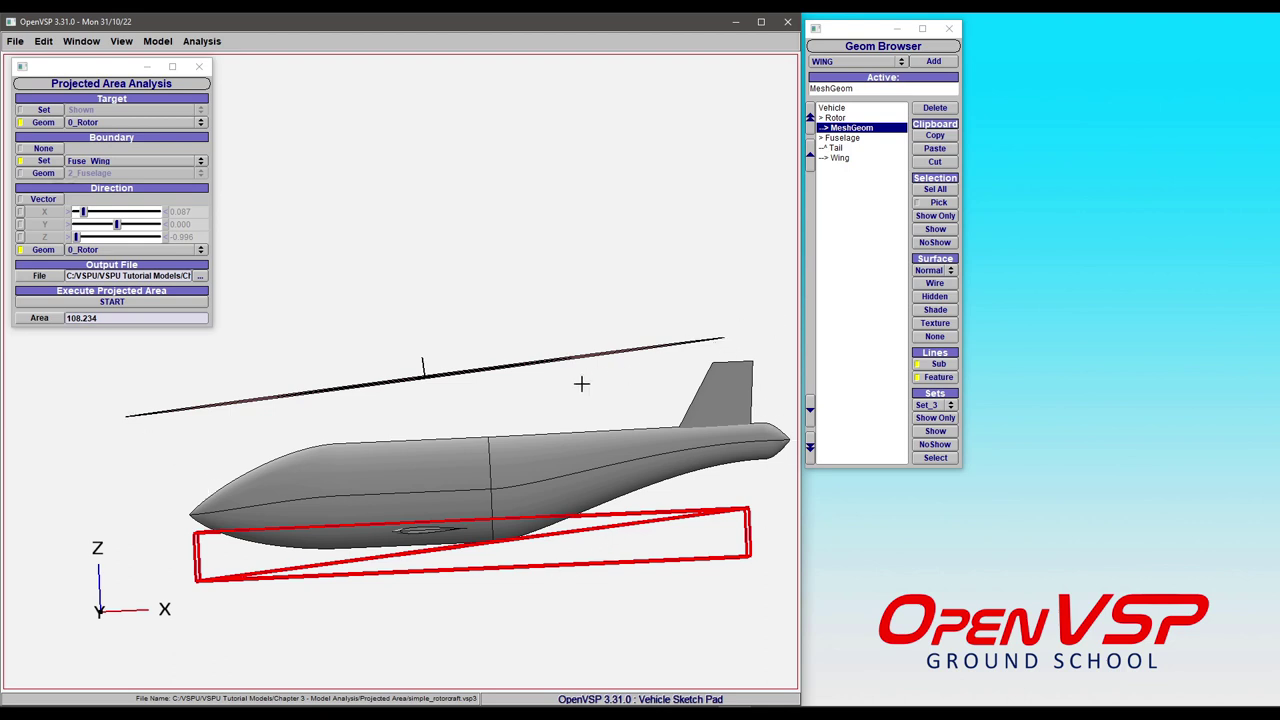
left_click_drag(580, 382, 603, 460)
left_click(918, 108)
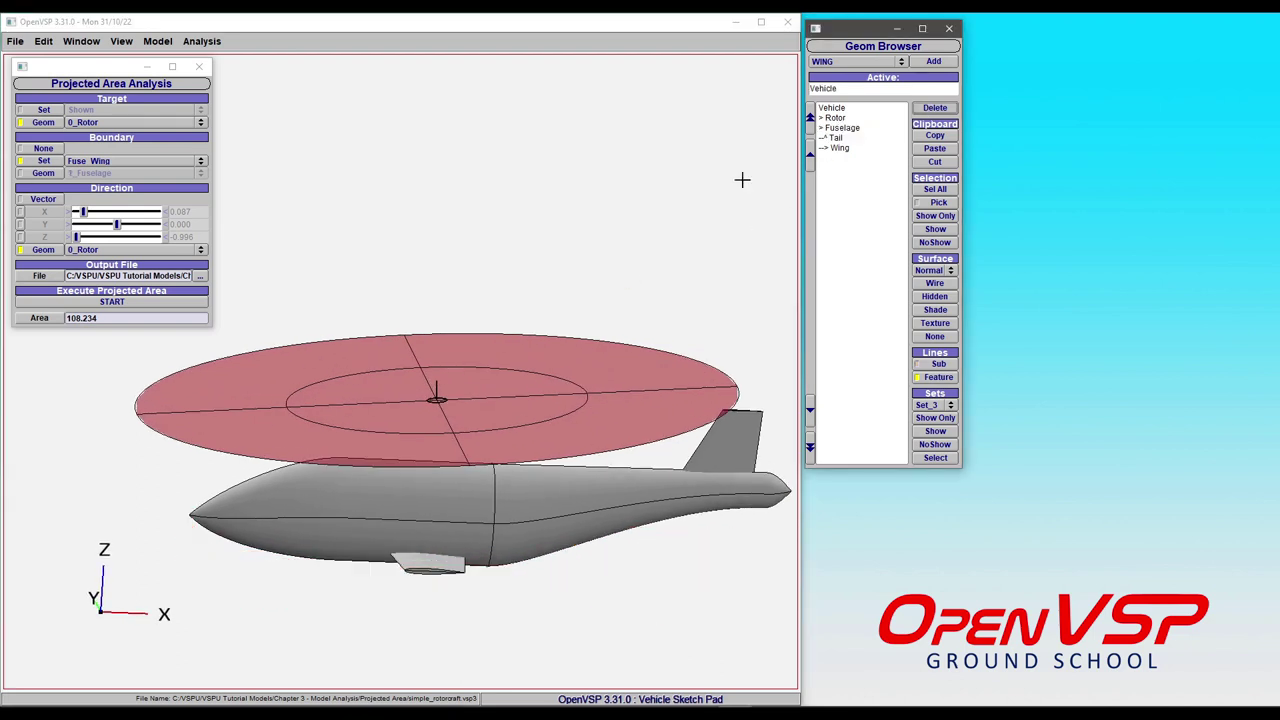
Run the projected area analysis along a custom direction vector with its X component set to 0.131.
left_click(48, 200)
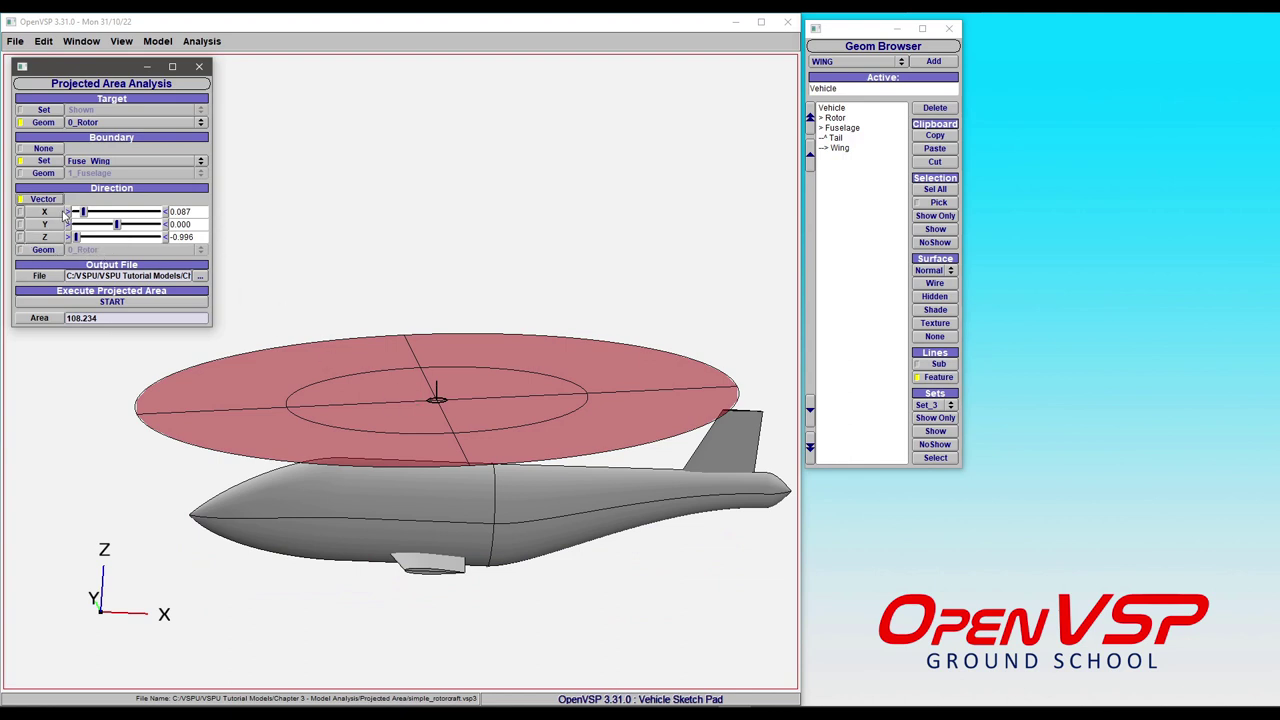
mouse_move(434, 398)
left_mouse_down()
mouse_move(423, 354)
mouse_move(433, 387)
left_mouse_up()
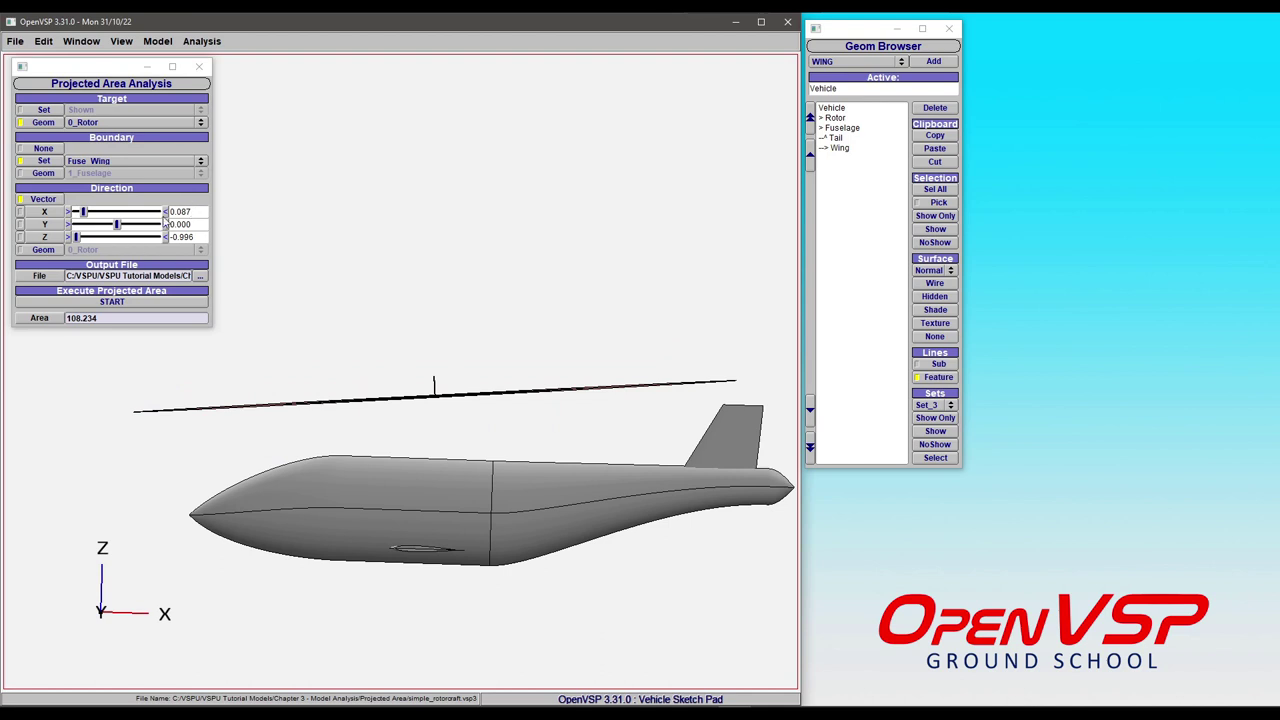
left_click(195, 211)
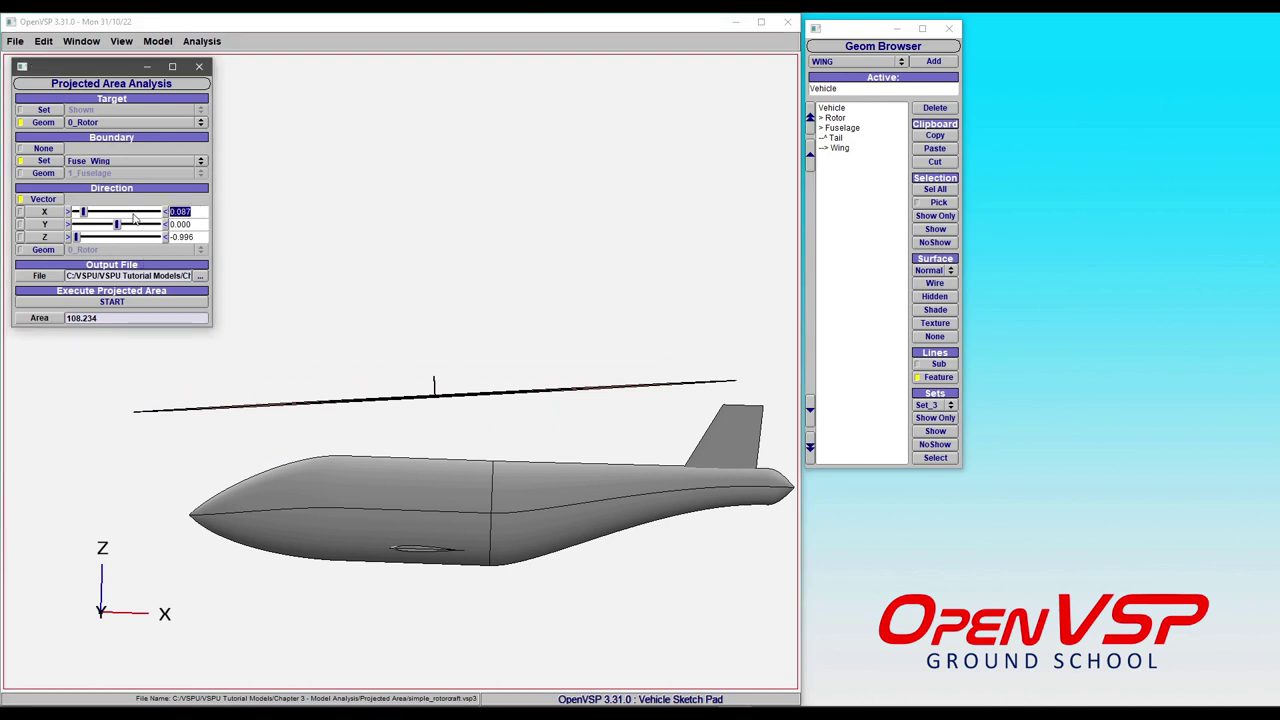
left_click(195, 211)
key("Return")
left_click(114, 303)
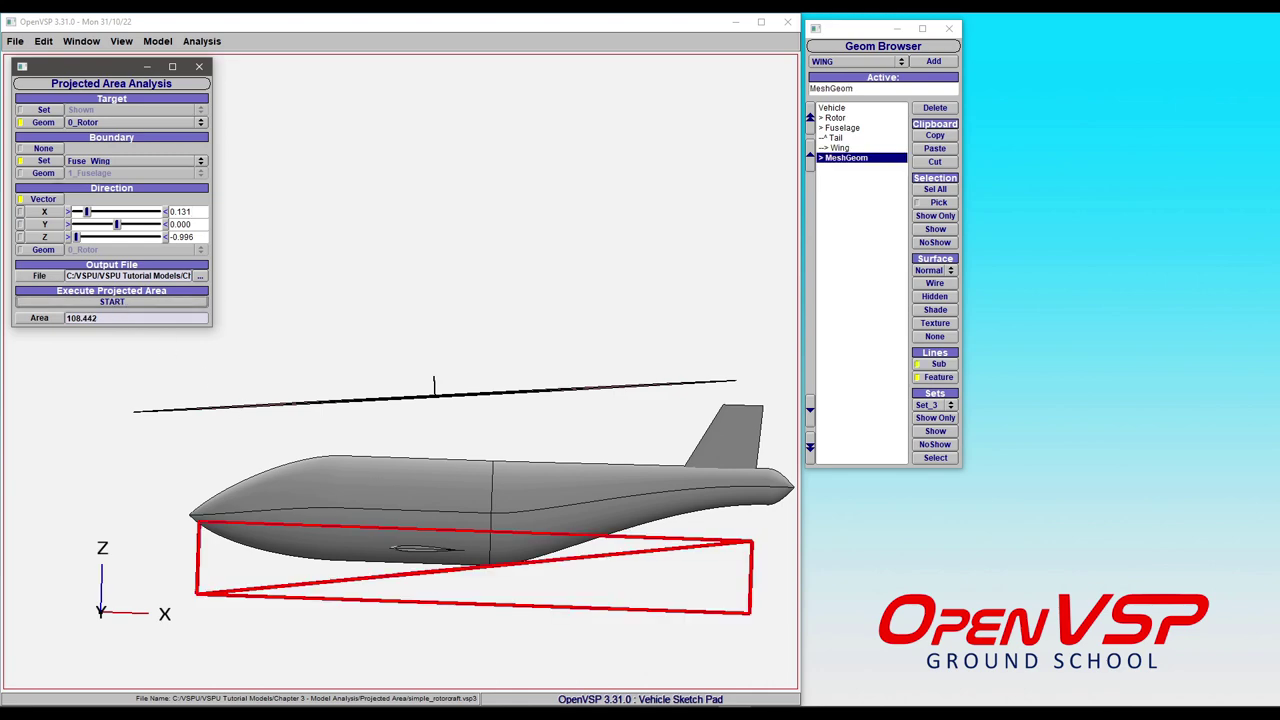
Set the direction vector's X component to 0.5, rerun the projected area analysis and compare the two projected meshes.
left_click(282, 522)
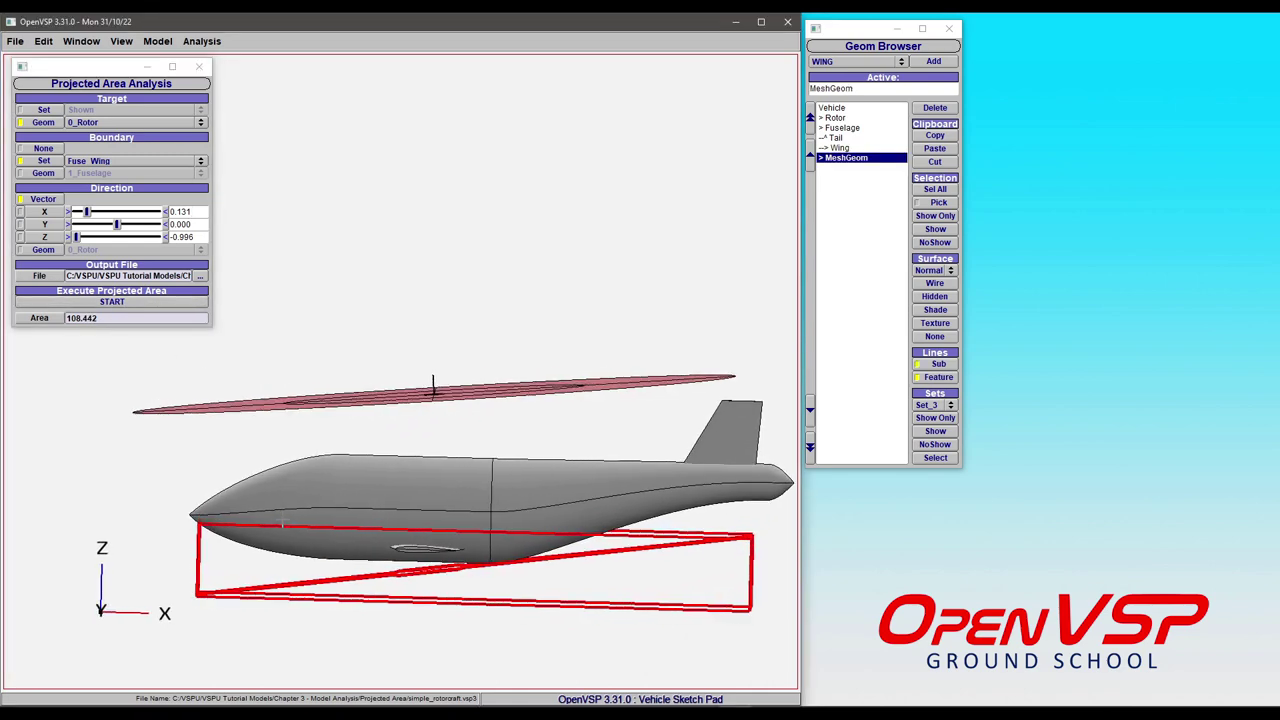
mouse_move(282, 522)
left_mouse_down()
mouse_move(274, 580)
mouse_move(281, 541)
left_mouse_up()
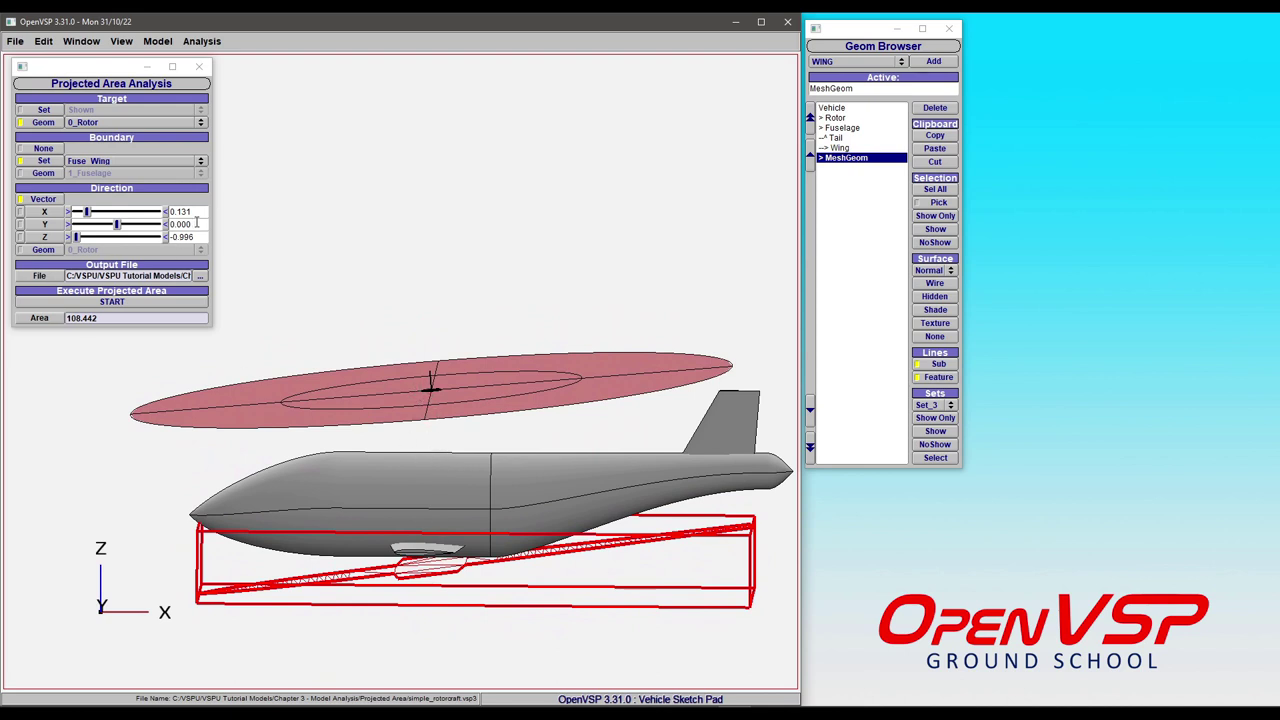
left_click_drag(198, 212, 166, 213)
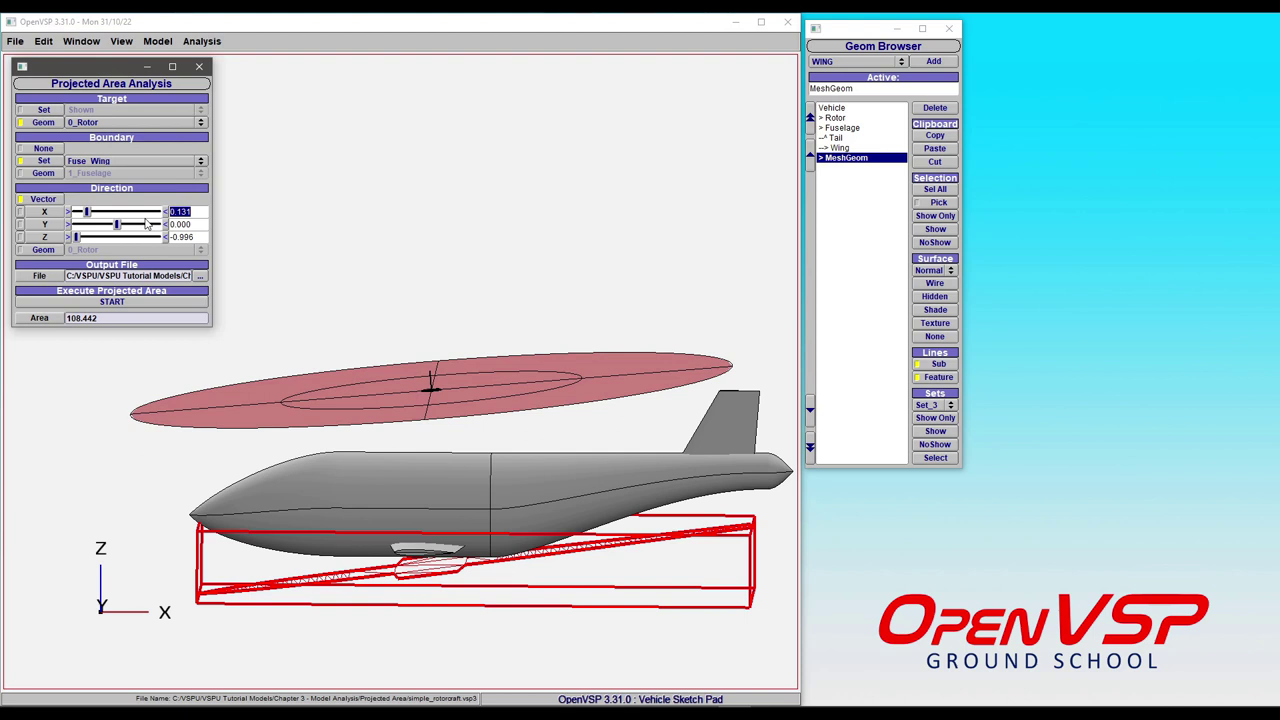
type("0.5")
key("Return")
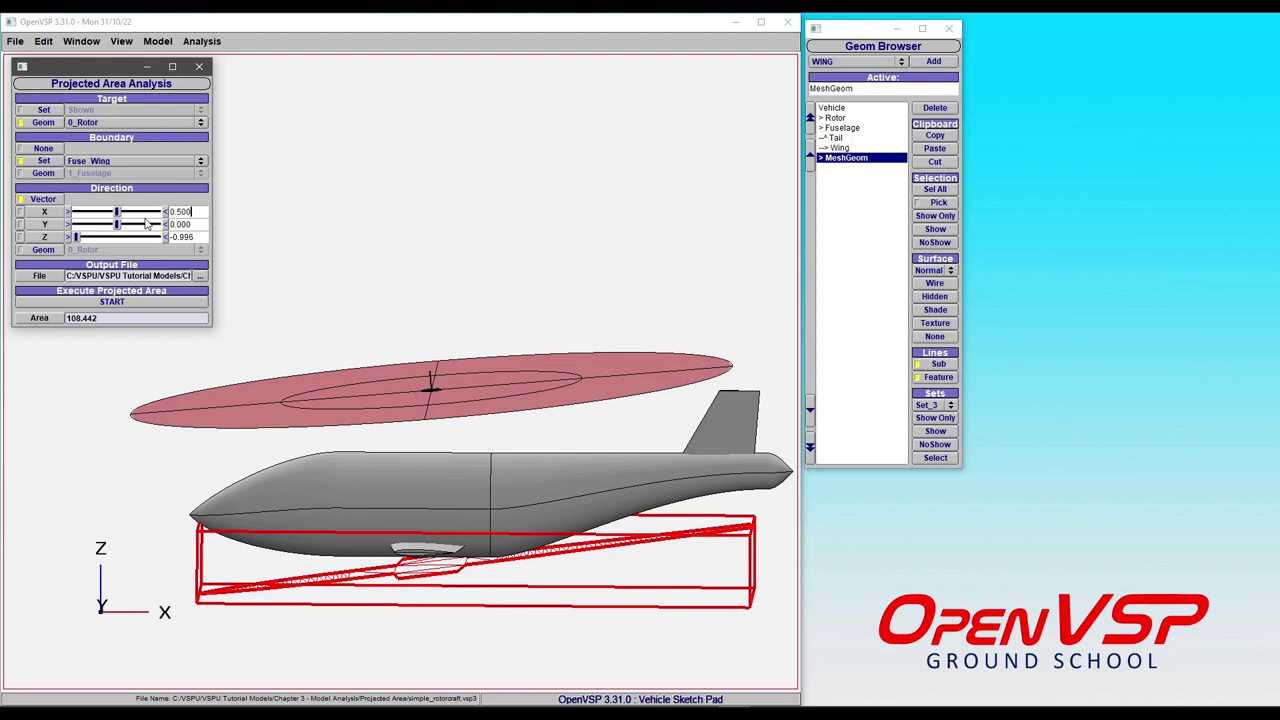
left_click(84, 303)
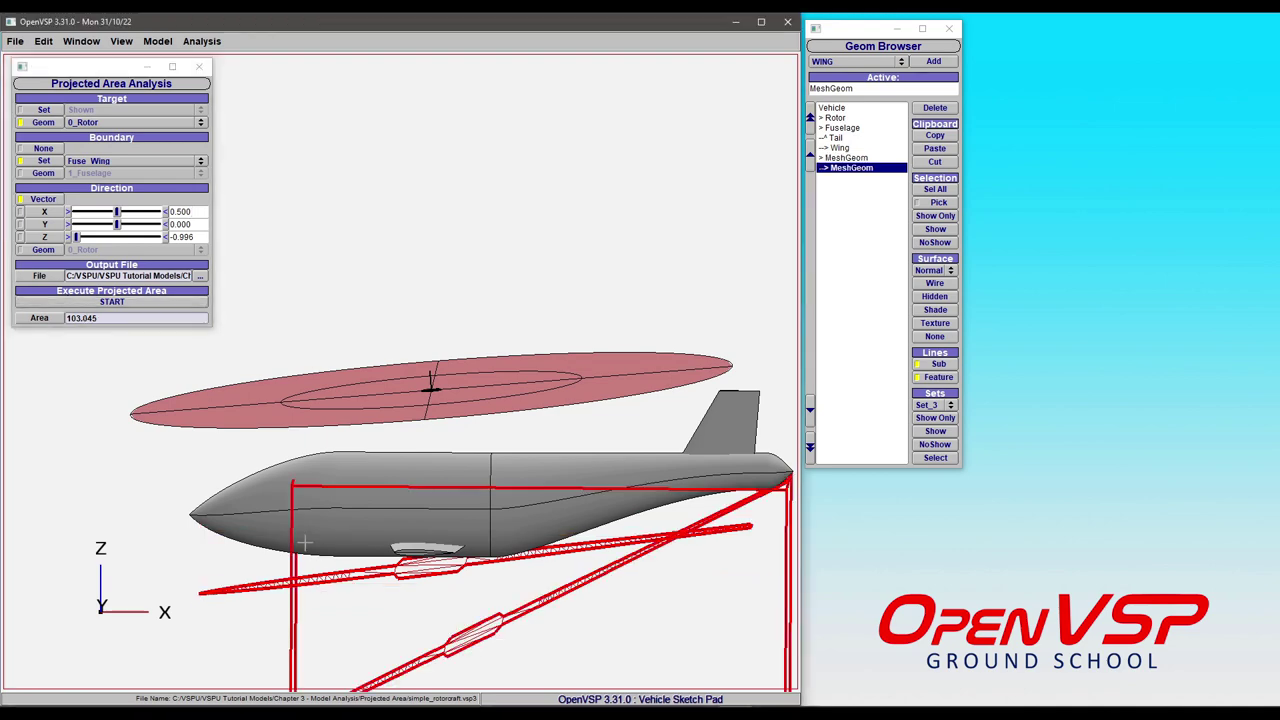
left_click_drag(357, 532, 497, 499)
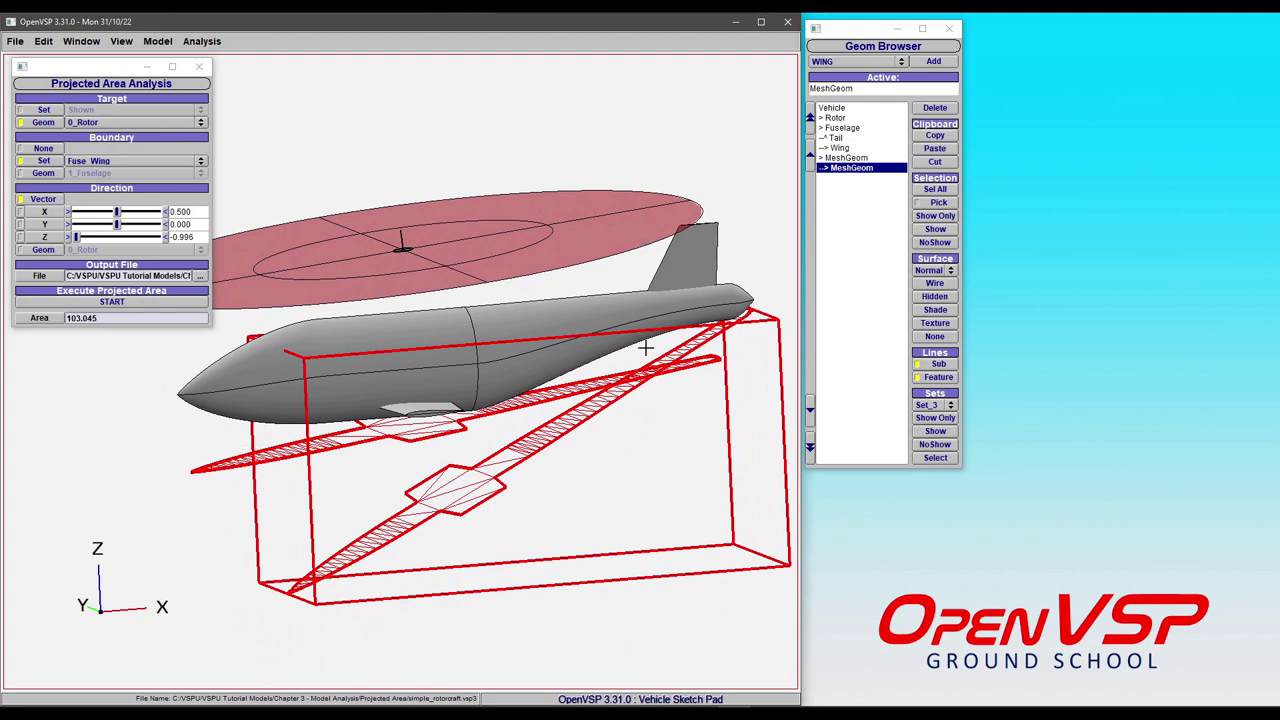
left_click_drag(495, 520, 447, 487)
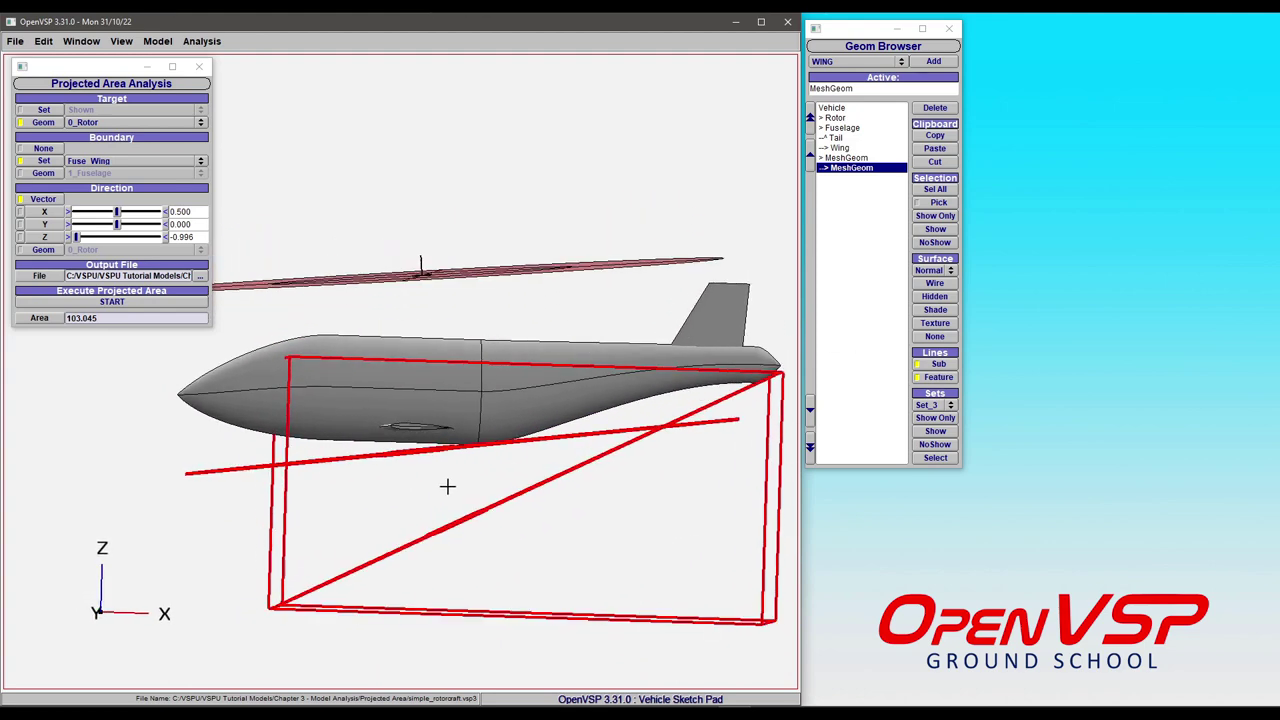